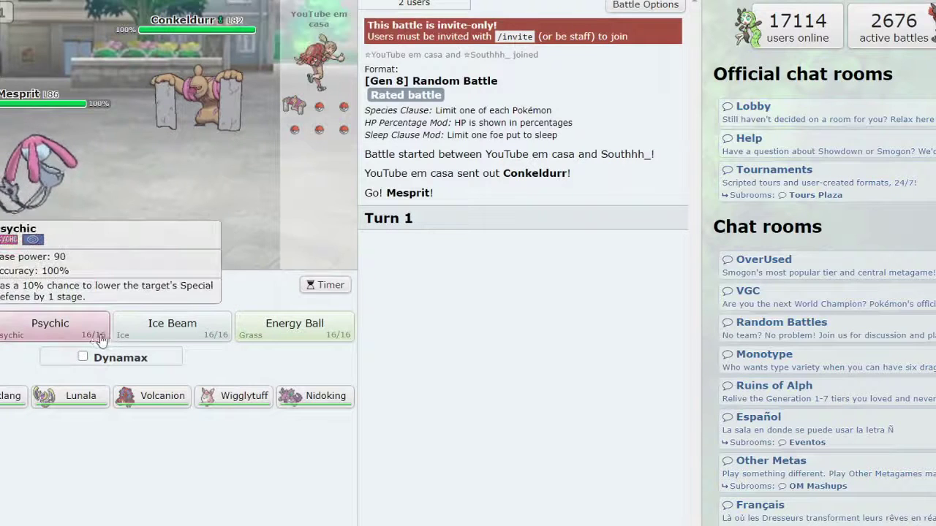
Have Mesprit use Nasty Plot against Conkeldurr on turn 1.
left_click(3, 333)
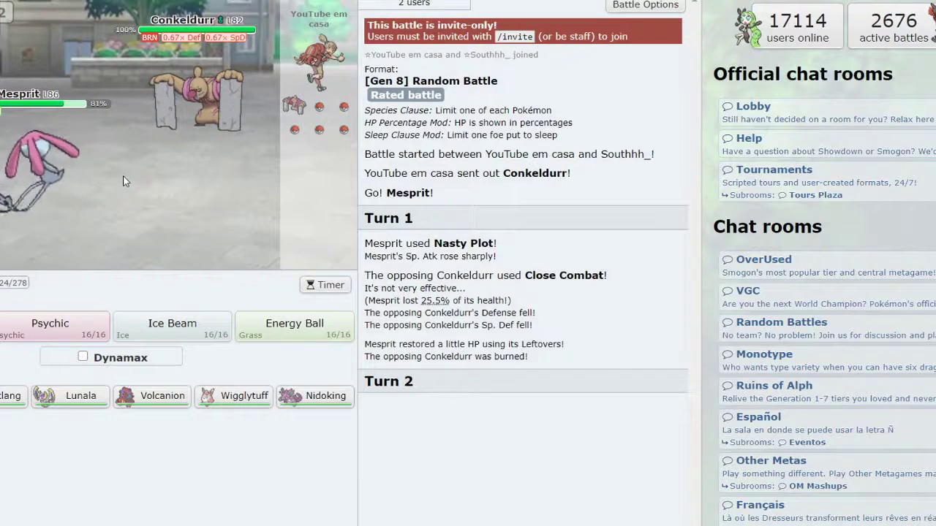
Have Mesprit use Psychic on Conkeldurr for turn 2.
left_click(85, 329)
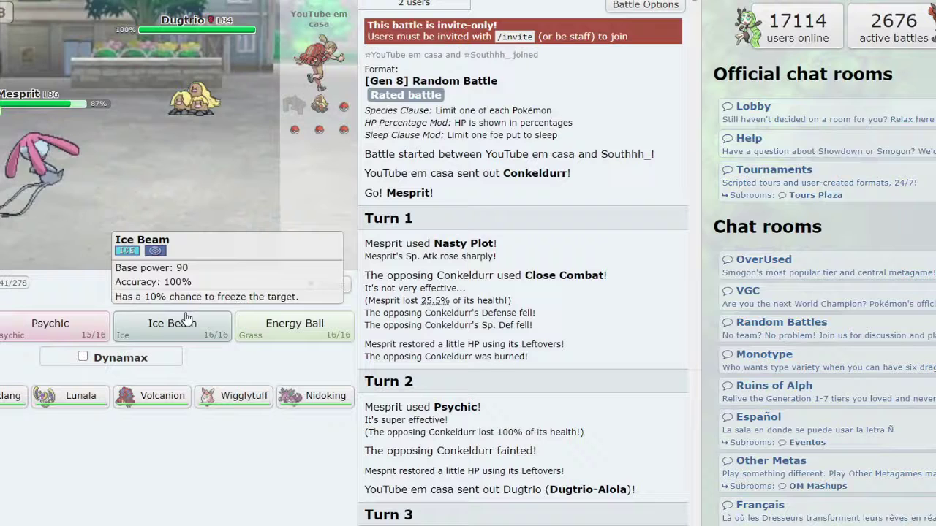
mouse_move(193, 101)
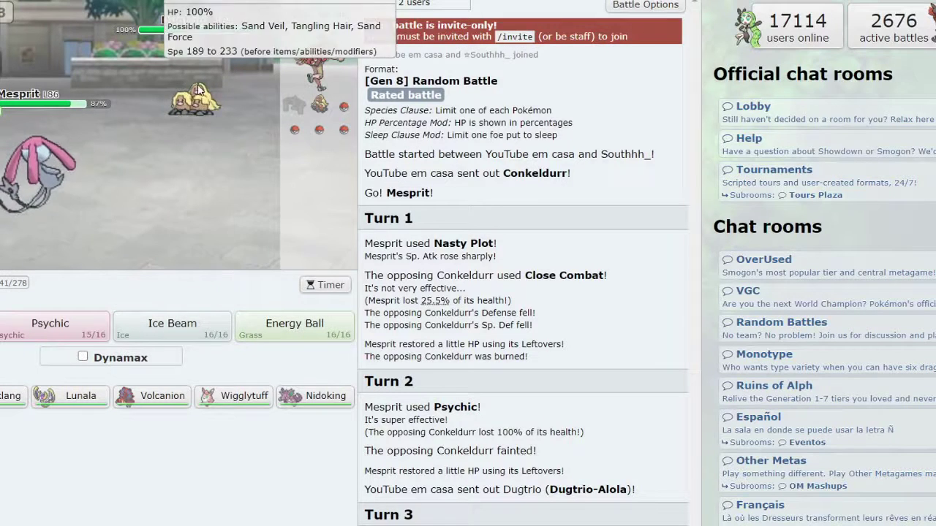
Choose Ice Beam against Alolan Dugtrio on turns 3 and 4, closing a stray browser menu.
left_click(179, 322)
right_click(169, 311)
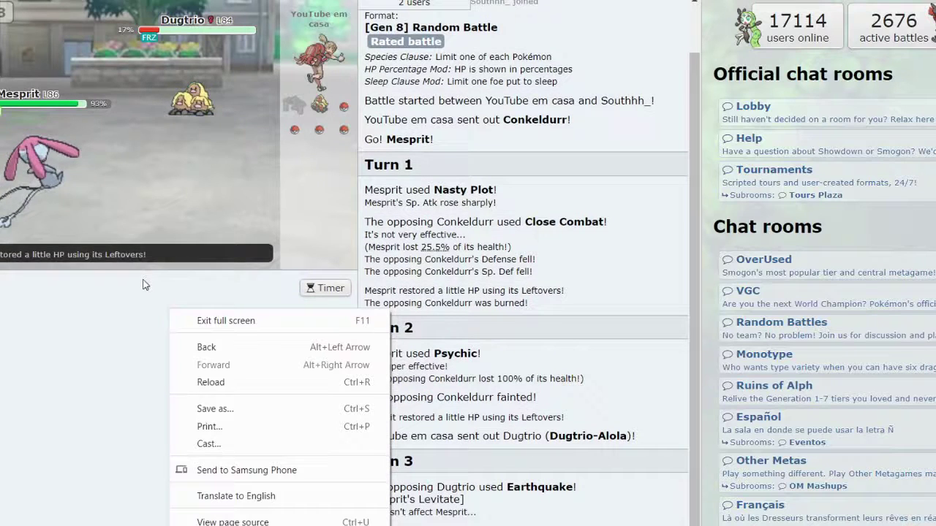
left_click(143, 279)
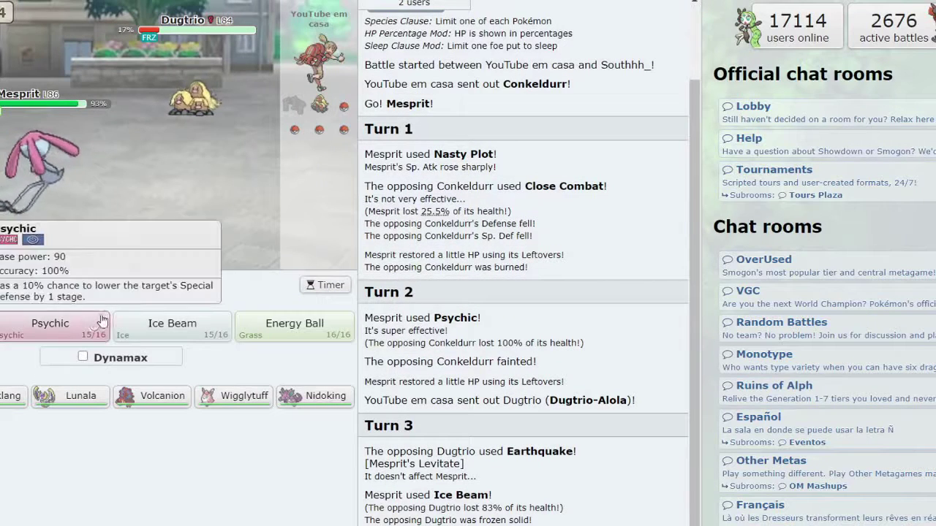
mouse_move(172, 327)
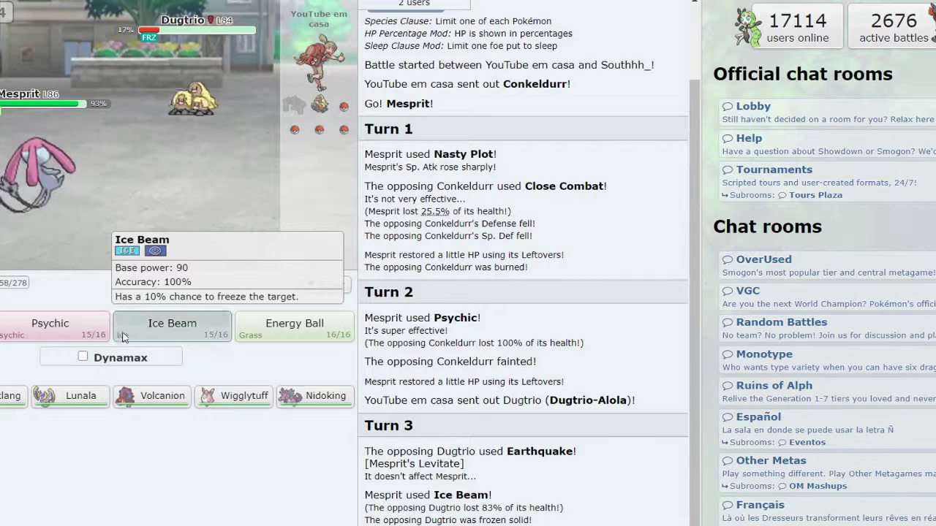
left_click(122, 335)
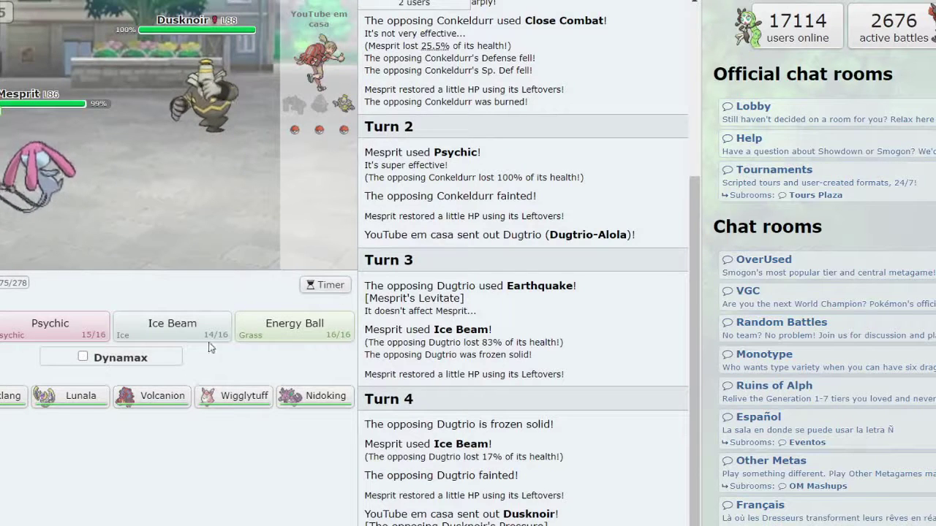
Lock in Ice Beam against Dusknoir for turn 5.
mouse_move(173, 328)
left_click(224, 327)
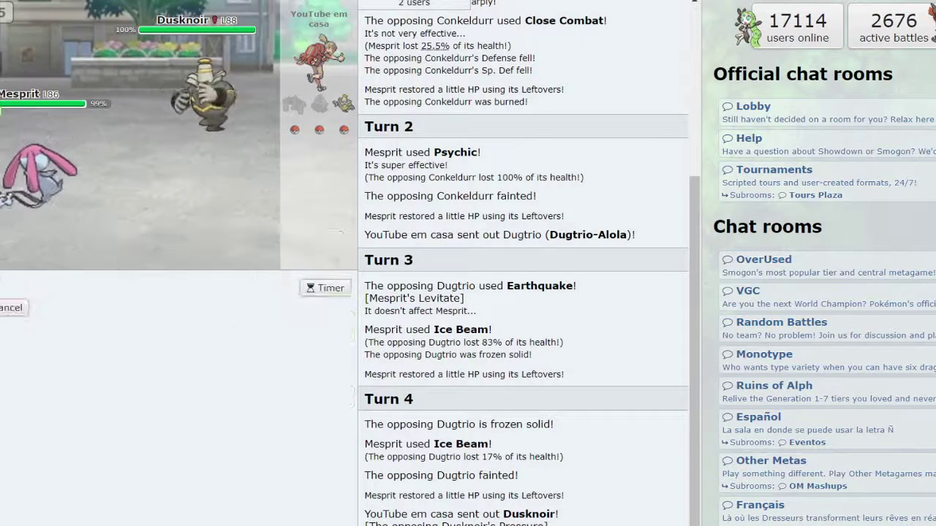